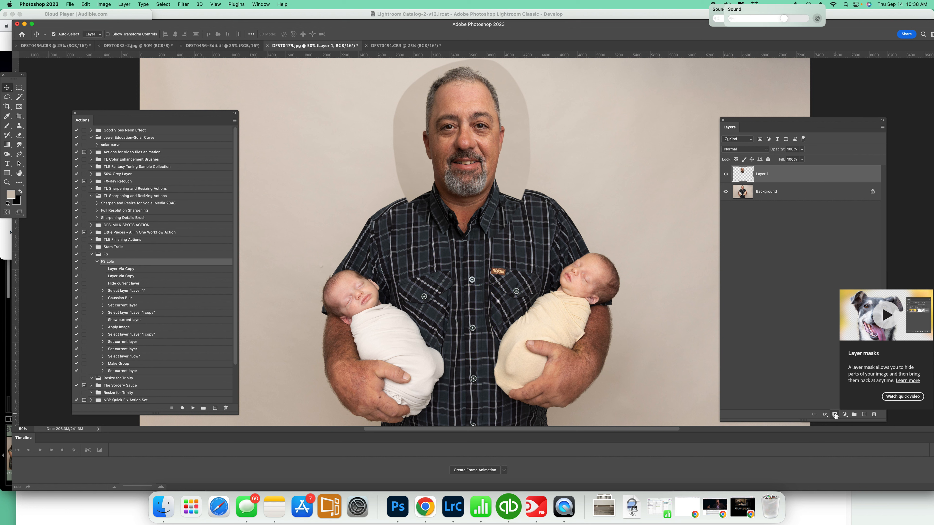
# Step: Add a layer mask to Layer 1 and paint it black with a soft brush to hide the darker backdrop around the man's head
pyautogui.click(834, 415)
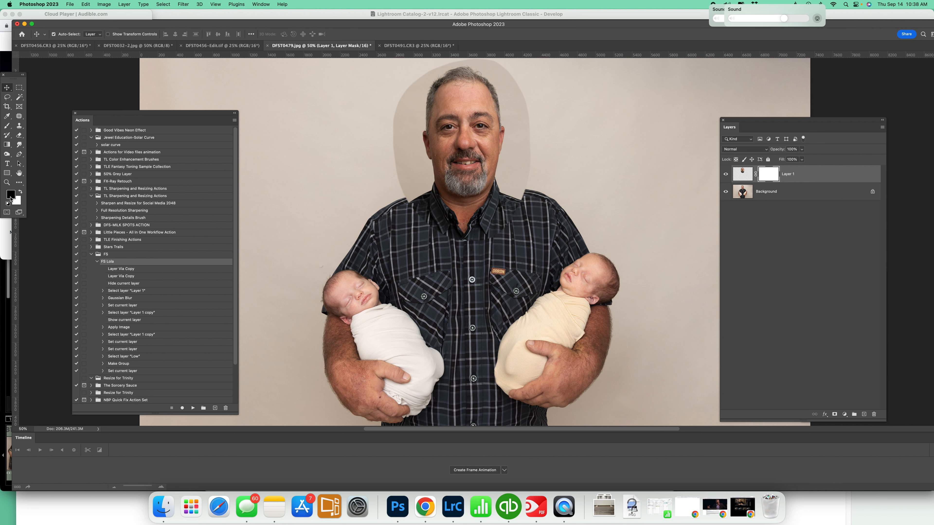
pyautogui.press('b')
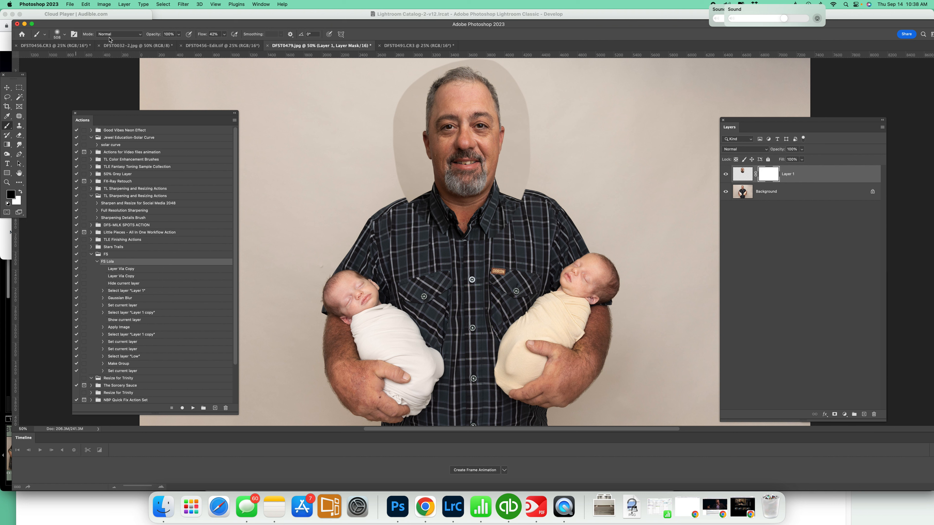
pyautogui.click(440, 208)
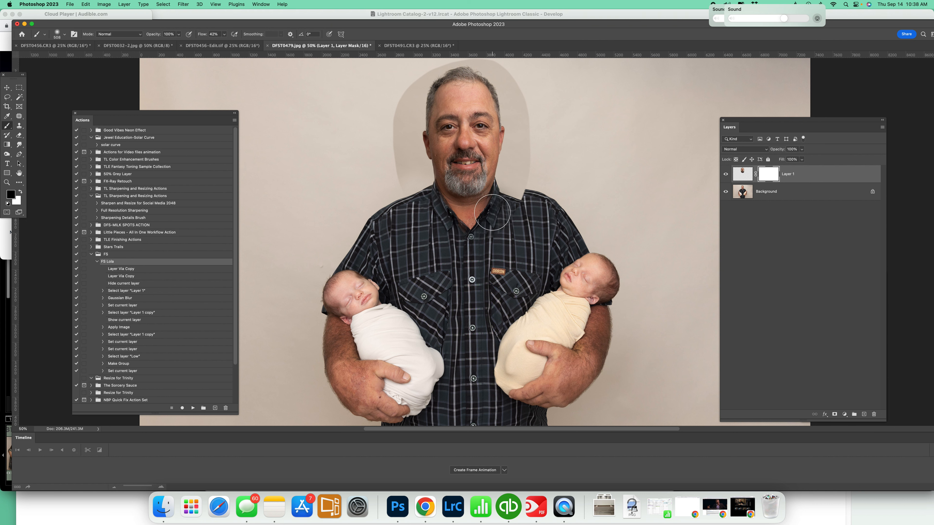
pyautogui.moveTo(515, 192)
pyautogui.mouseDown()
pyautogui.moveTo(524, 194)
pyautogui.moveTo(527, 153)
pyautogui.mouseUp()
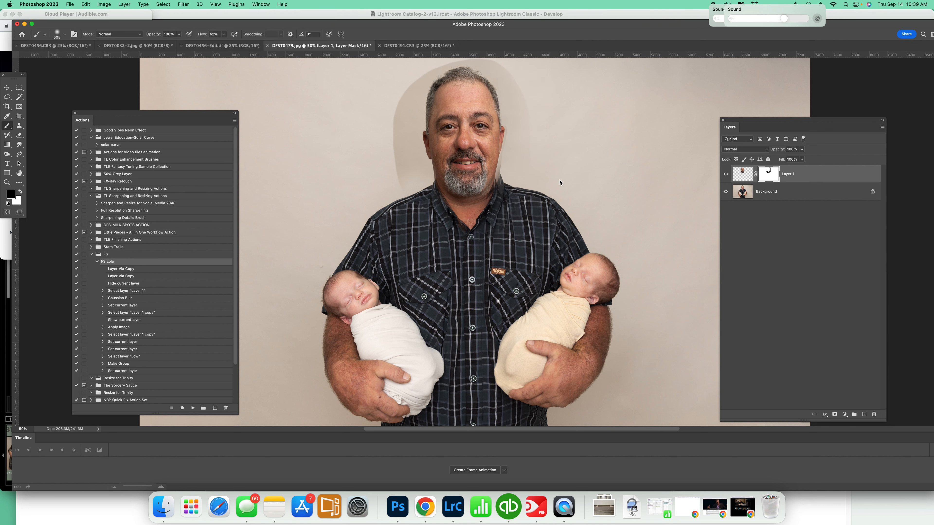
pyautogui.scroll(2, 529, 147)
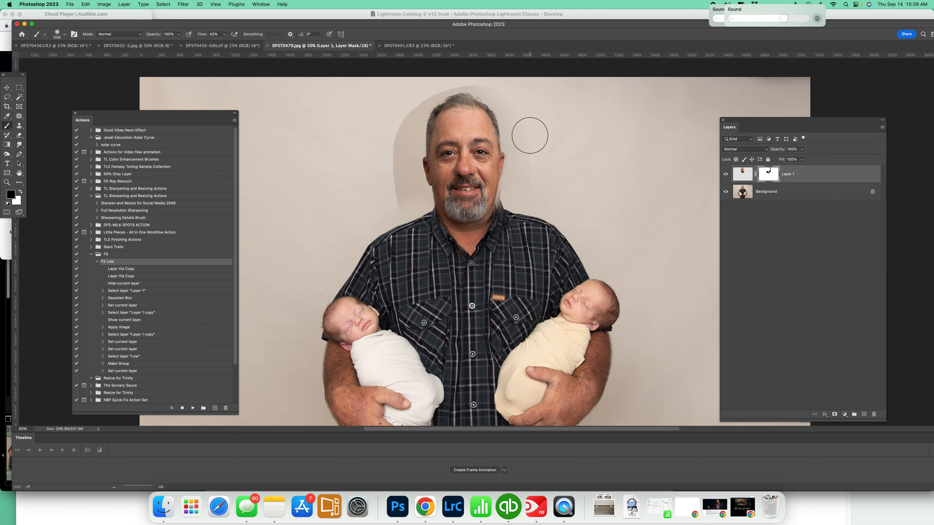
pyautogui.moveTo(455, 83)
pyautogui.mouseDown()
pyautogui.moveTo(477, 74)
pyautogui.moveTo(385, 118)
pyautogui.moveTo(394, 129)
pyautogui.moveTo(397, 206)
pyautogui.mouseUp()
# Step: Reduce the brush size and mask out the leftover darker backdrop close to the man's neck and jaw
pyautogui.rightClick(402, 145)
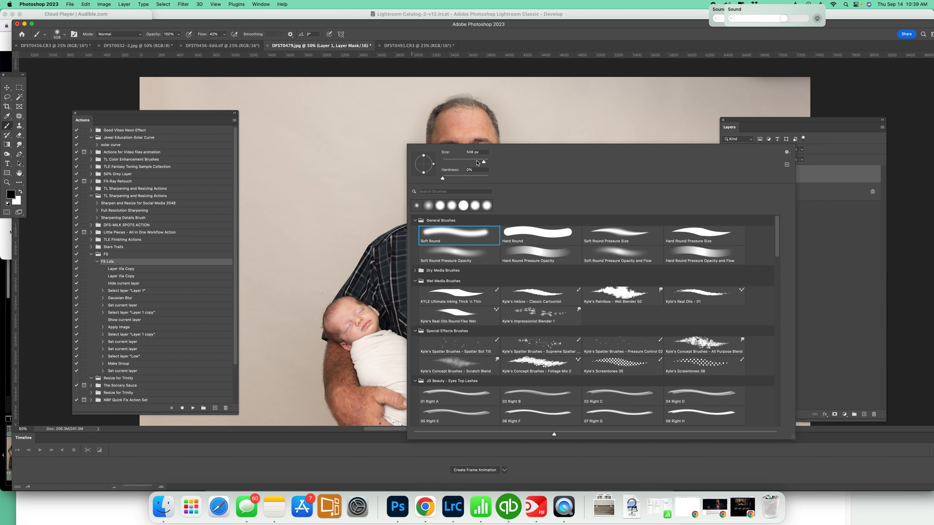
pyautogui.moveTo(481, 91)
pyautogui.mouseDown()
pyautogui.moveTo(434, 97)
pyautogui.moveTo(466, 89)
pyautogui.moveTo(441, 97)
pyautogui.moveTo(464, 91)
pyautogui.moveTo(492, 98)
pyautogui.moveTo(455, 93)
pyautogui.moveTo(499, 104)
pyautogui.moveTo(464, 89)
pyautogui.moveTo(429, 96)
pyautogui.moveTo(482, 97)
pyautogui.mouseUp()
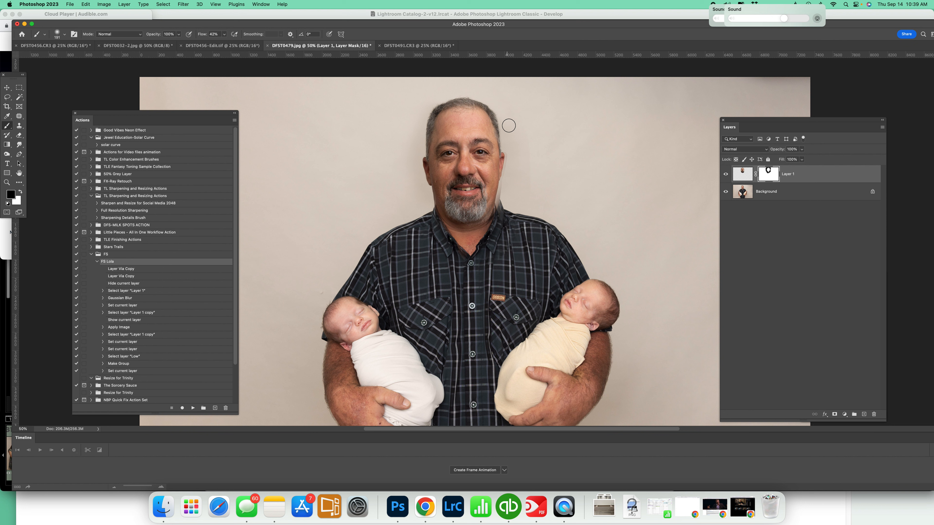
pyautogui.moveTo(499, 195)
pyautogui.mouseDown()
pyautogui.moveTo(502, 158)
pyautogui.moveTo(503, 170)
pyautogui.mouseUp()
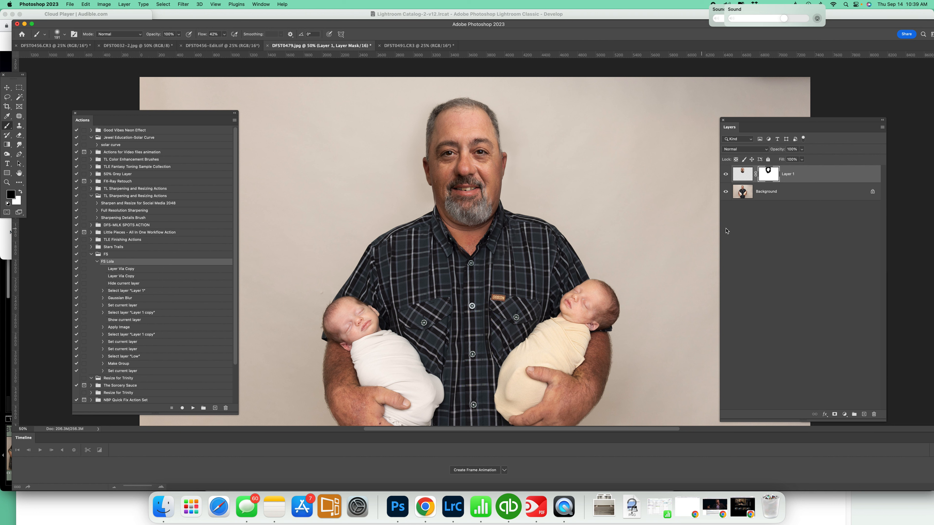
# Step: Toggle Layer 1's visibility to compare the swapped smiling head with the original expression
pyautogui.click(726, 175)
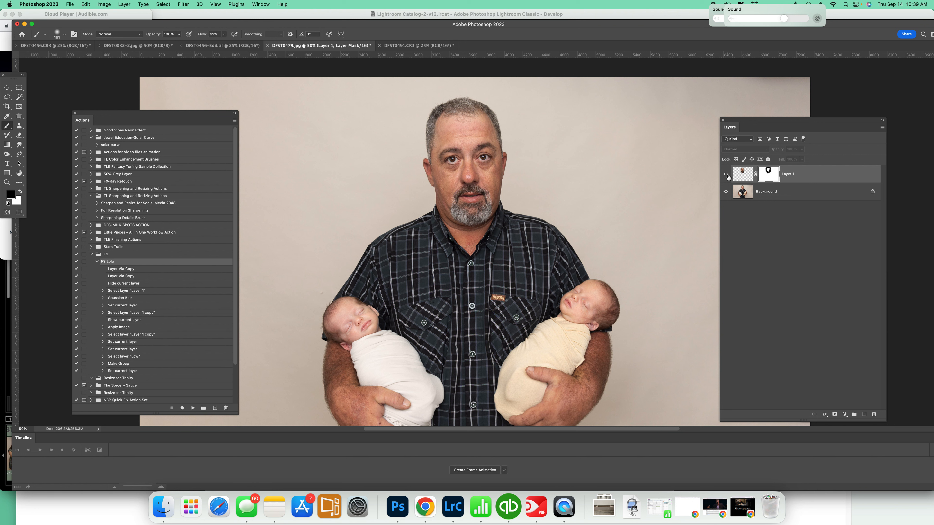
pyautogui.click(726, 175)
pyautogui.click(726, 176)
pyautogui.click(726, 176)
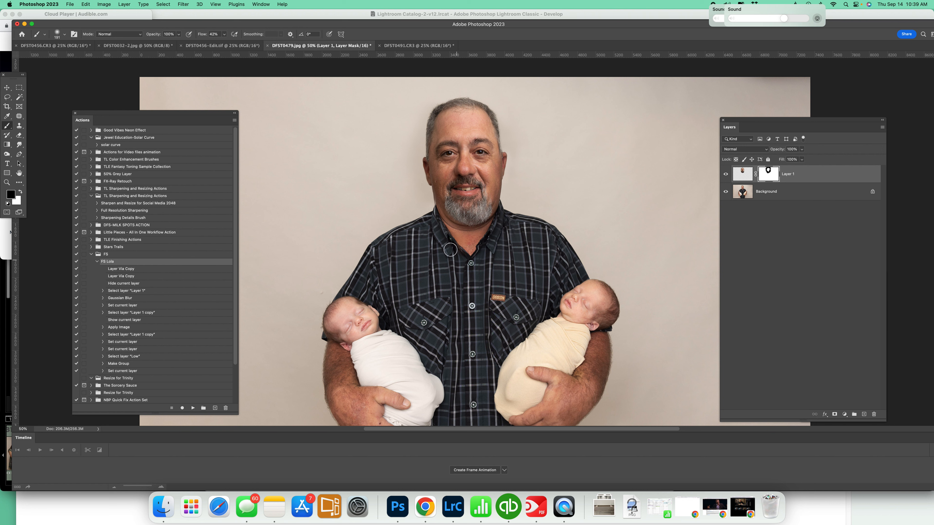
pyautogui.click(727, 175)
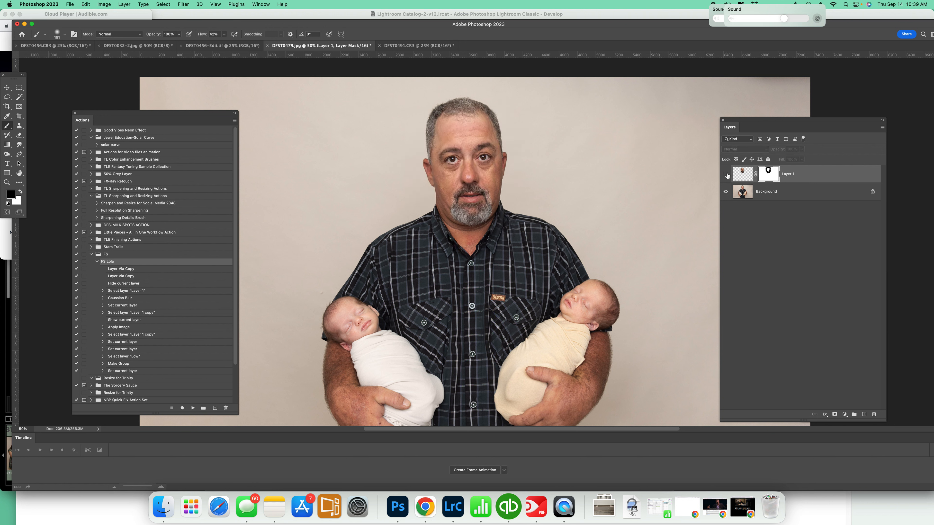
pyautogui.click(727, 176)
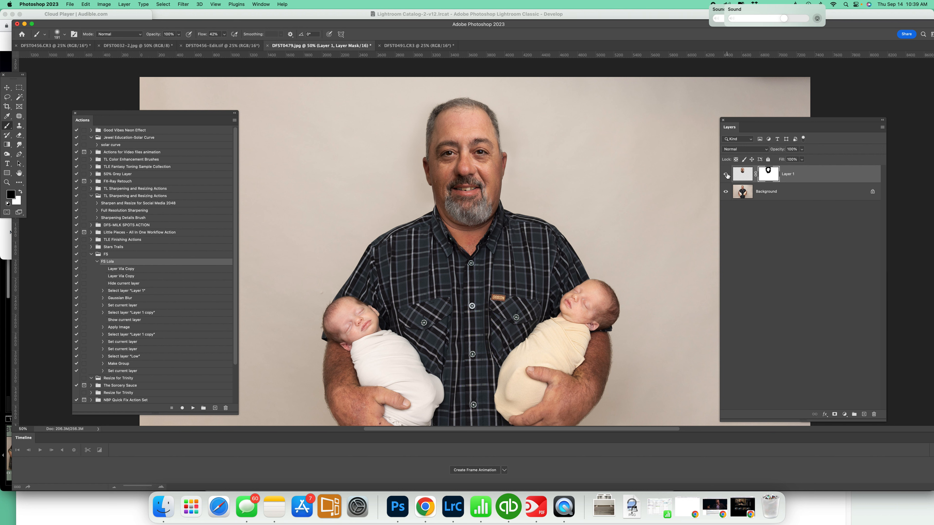
pyautogui.click(727, 176)
pyautogui.click(727, 176)
# Step: Refine Layer 1's mask along the neck and face edges, alternating between white and black paint
pyautogui.click(21, 195)
pyautogui.moveTo(446, 221)
pyautogui.mouseDown()
pyautogui.moveTo(478, 224)
pyautogui.moveTo(493, 211)
pyautogui.moveTo(500, 153)
pyautogui.moveTo(503, 162)
pyautogui.mouseUp()
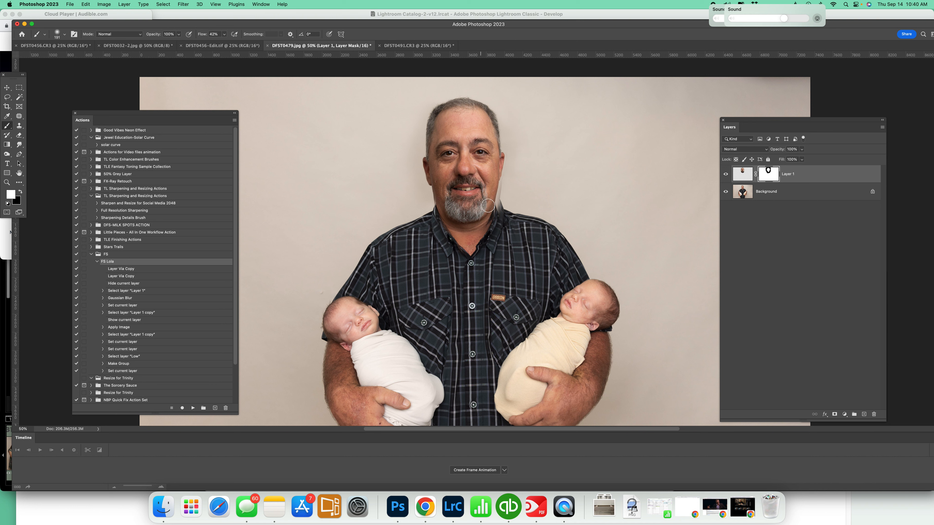
pyautogui.press('x')
pyautogui.press('x')
pyautogui.moveTo(505, 183); pyautogui.dragTo(504, 207)
pyautogui.press('x')
# Step: Move the masked head on Layer 1 about 32 px to the right to line it up with the body
pyautogui.click(19, 88)
pyautogui.click(11, 89)
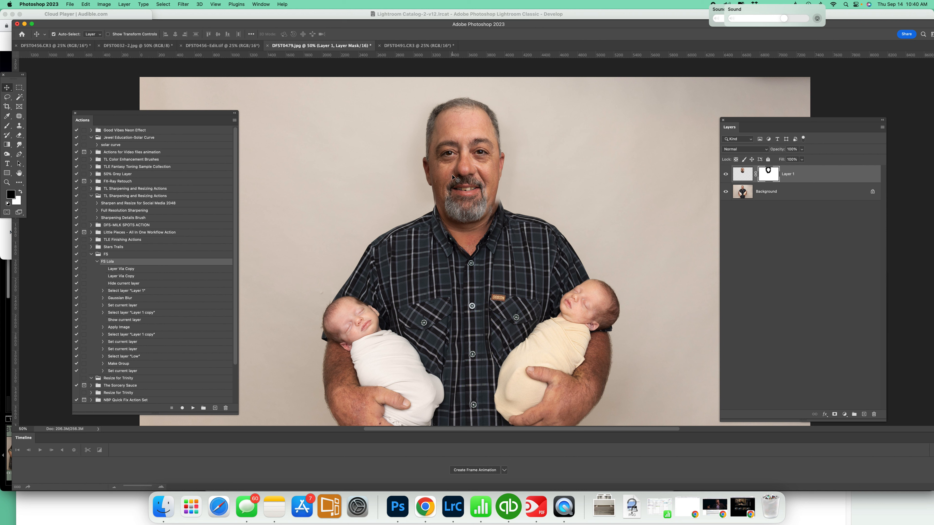
pyautogui.moveTo(453, 176); pyautogui.dragTo(457, 179)
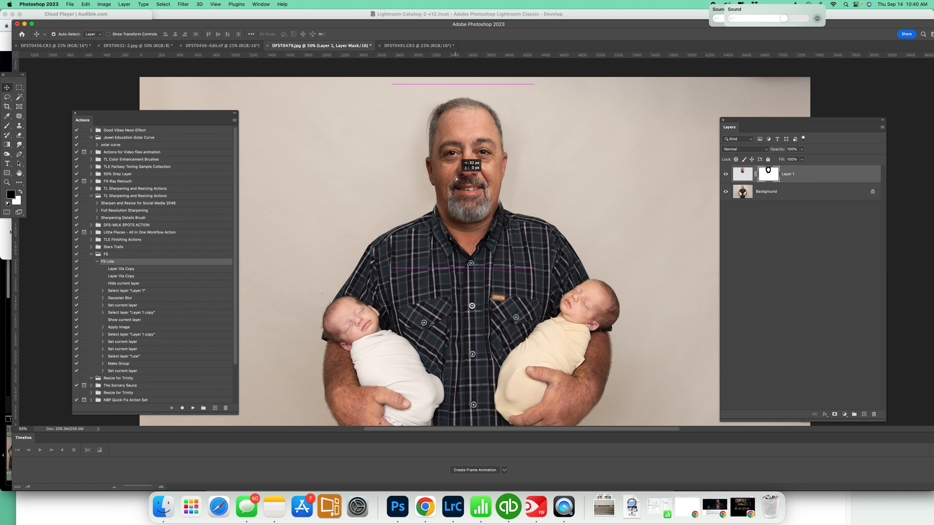
# Step: Touch up the layer mask with the Brush beside the neck and around the upper side of the man's head
pyautogui.moveTo(502, 202); pyautogui.dragTo(502, 202)
pyautogui.press('b')
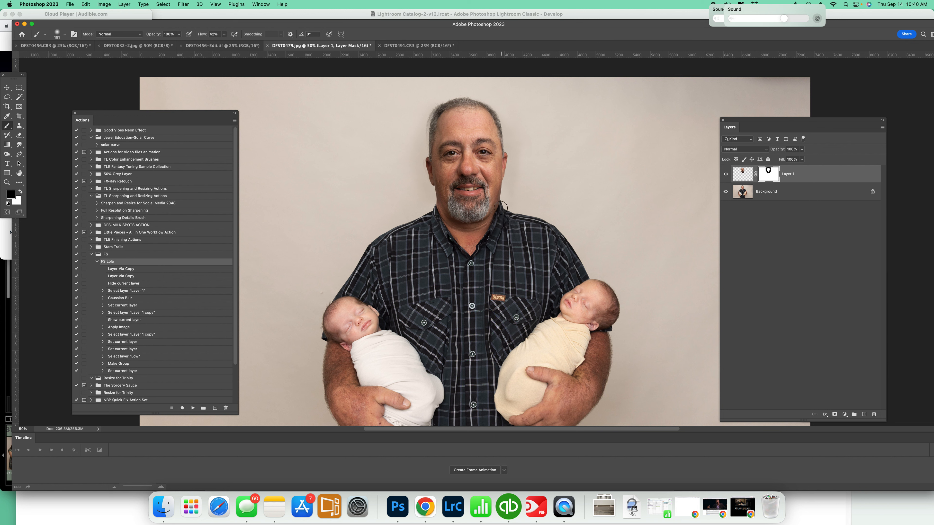
pyautogui.press('x')
pyautogui.moveTo(420, 136)
pyautogui.mouseDown()
pyautogui.moveTo(436, 98)
pyautogui.moveTo(422, 123)
pyautogui.mouseUp()
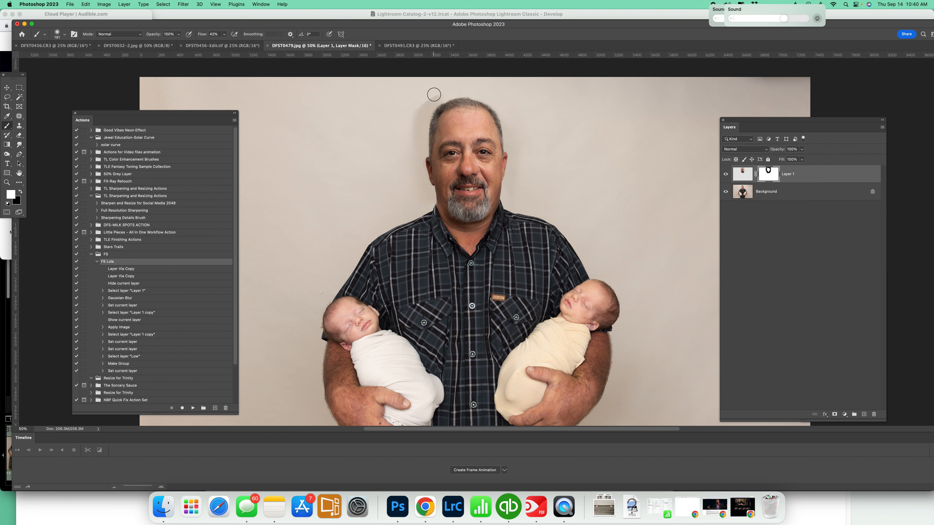
pyautogui.press('x')
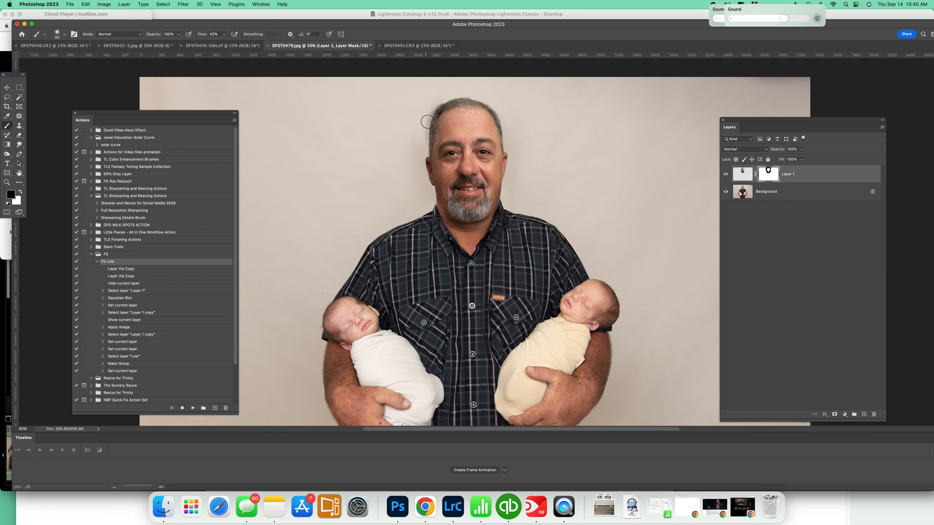
pyautogui.press('x')
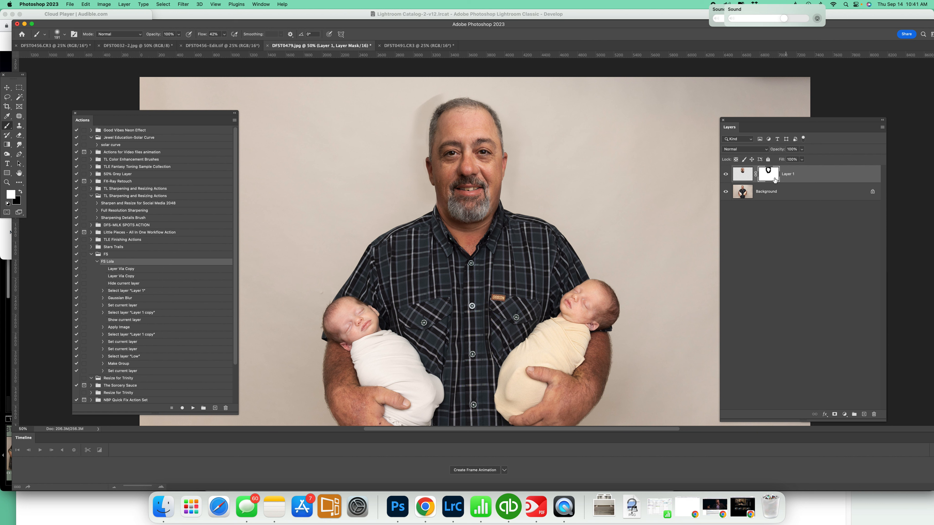
# Step: Hide and show Layer 1 to check the repositioned head against the original photo
pyautogui.click(727, 177)
pyautogui.click(727, 177)
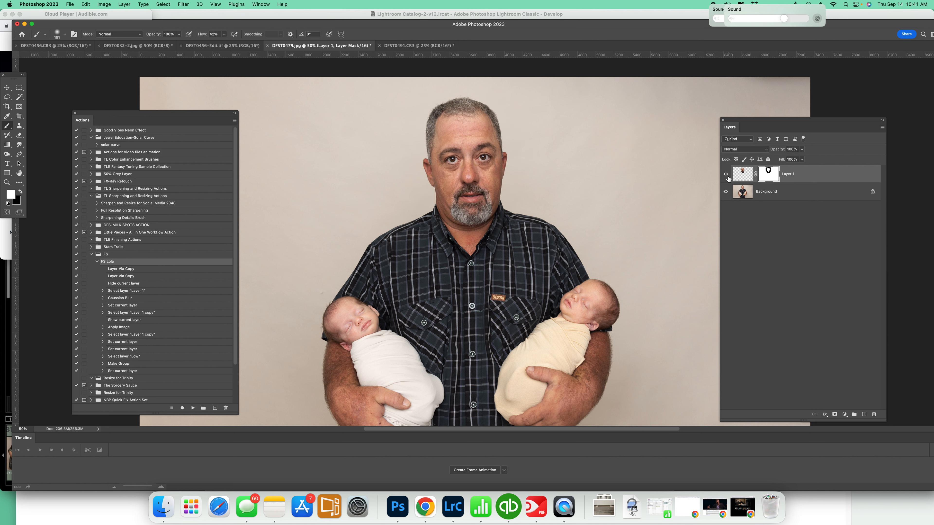
pyautogui.click(727, 178)
pyautogui.click(727, 178)
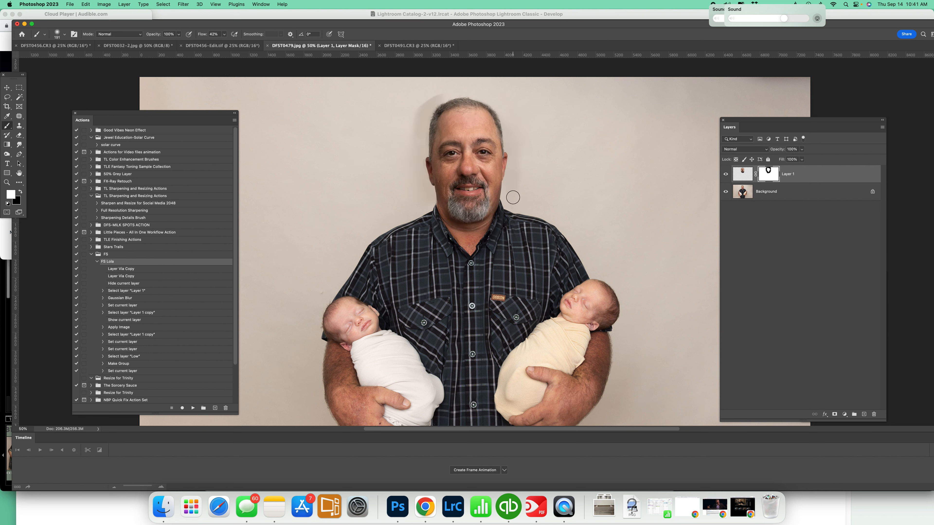
pyautogui.press('x')
pyautogui.click(725, 176)
pyautogui.click(726, 175)
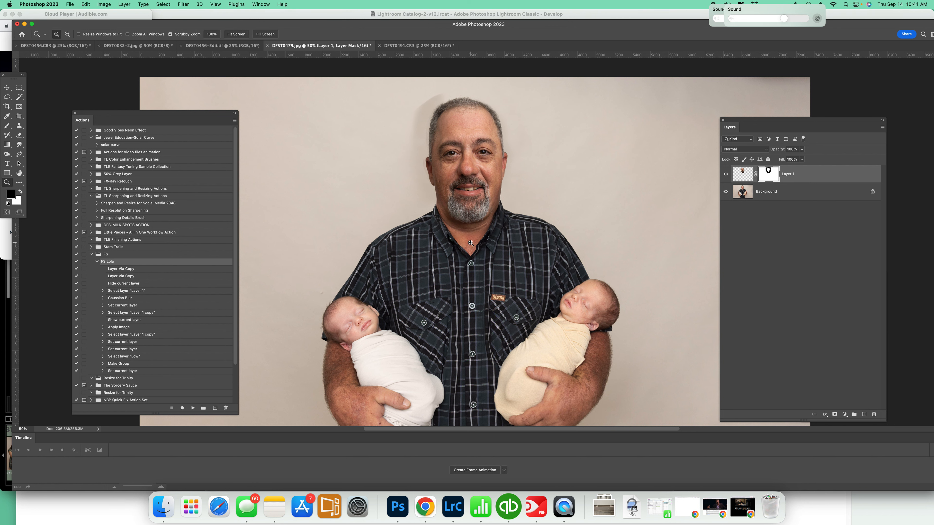
# Step: Examine the beard, neck and collar blend at 200% with Layer 1 alternately hidden and shown
pyautogui.press('z')
pyautogui.moveTo(470, 232); pyautogui.dragTo(575, 216)
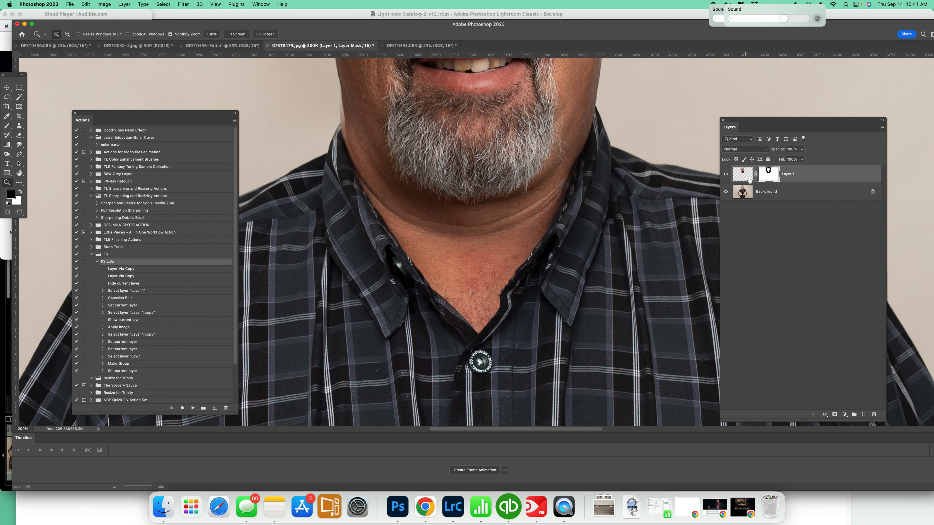
pyautogui.click(725, 174)
pyautogui.click(725, 174)
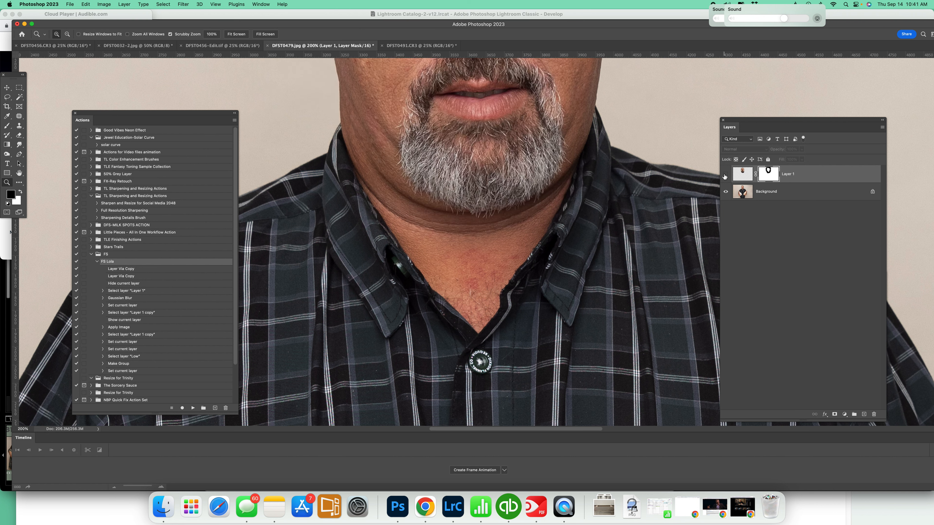
pyautogui.click(725, 175)
pyautogui.click(726, 174)
pyautogui.click(725, 175)
pyautogui.click(724, 175)
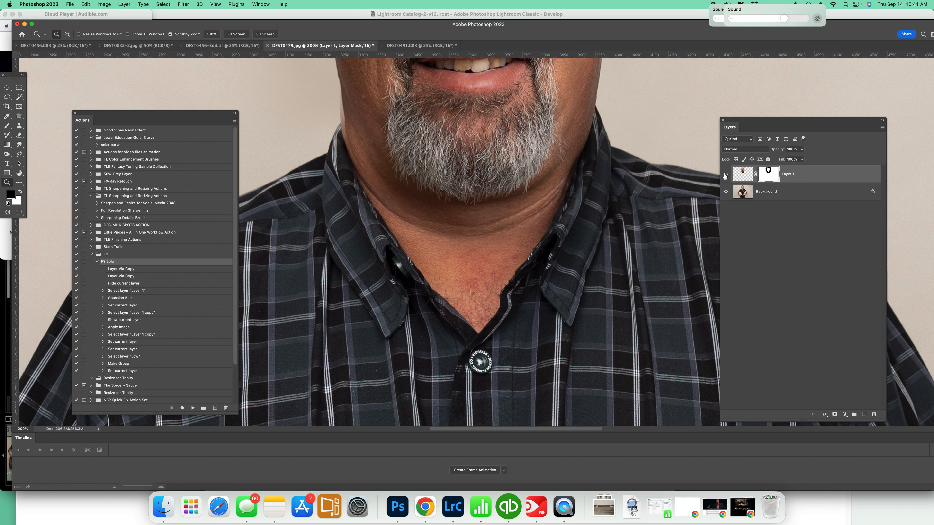
# Step: Flatten the head swap and the background photo into a single layer
pyautogui.press('b')
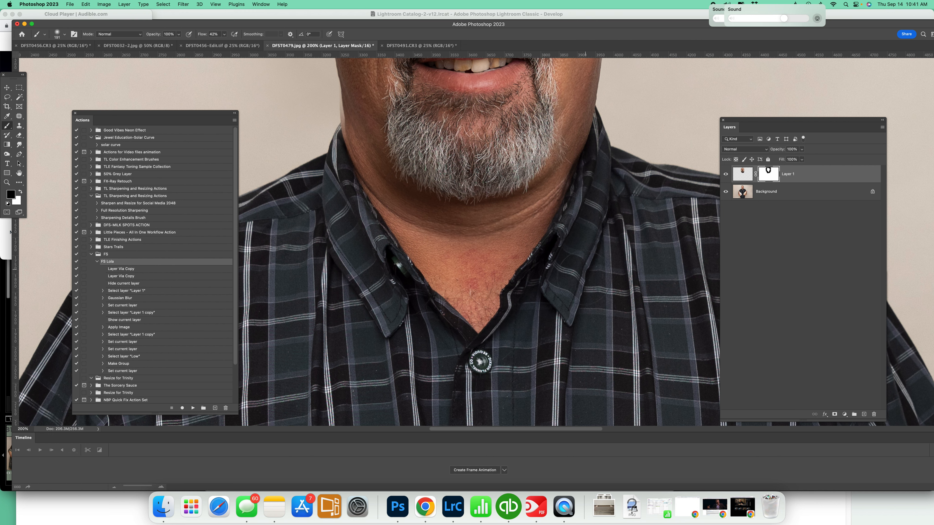
pyautogui.press('z')
pyautogui.rightClick(496, 230)
pyautogui.click(496, 233)
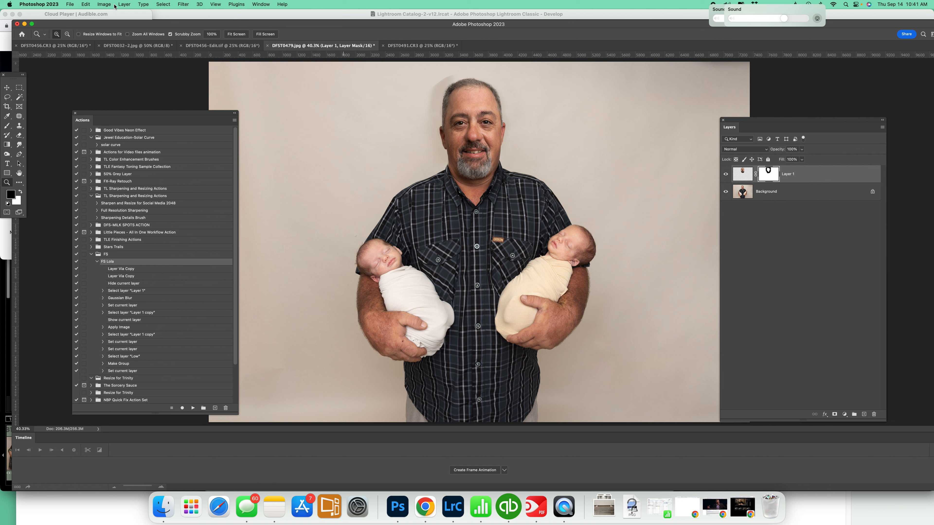
pyautogui.click(122, 4)
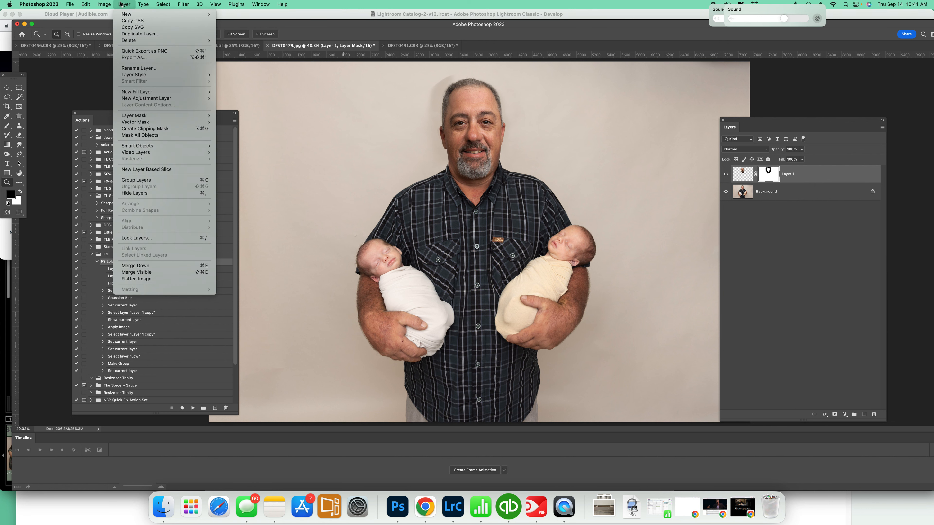
pyautogui.click(136, 279)
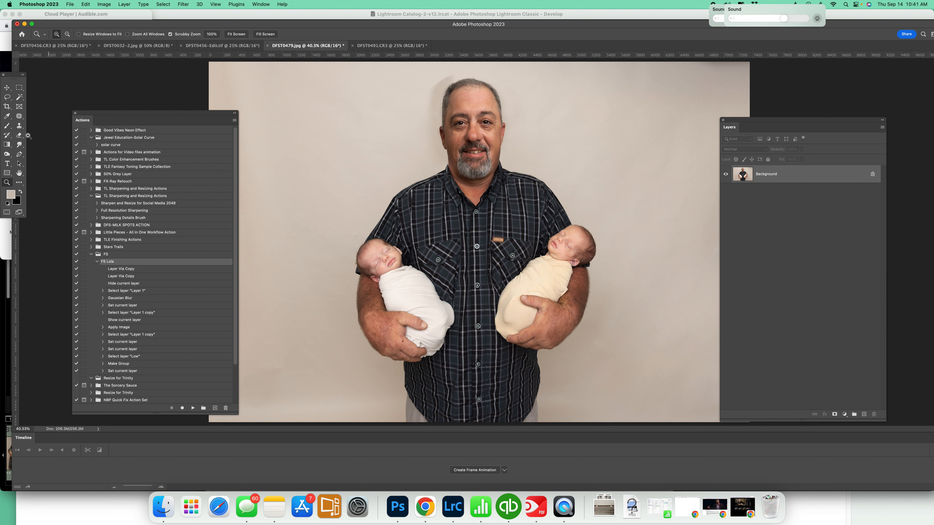
# Step: Try to remove the shadow beside the man's head with the Patch tool
pyautogui.click(20, 116)
pyautogui.moveTo(439, 75)
pyautogui.mouseDown()
pyautogui.moveTo(435, 104)
pyautogui.moveTo(458, 74)
pyautogui.moveTo(390, 85)
pyautogui.moveTo(424, 122)
pyautogui.moveTo(441, 79)
pyautogui.moveTo(405, 123)
pyautogui.mouseUp()
pyautogui.hotkey('ctrl', 'd')
pyautogui.press('super+z')
pyautogui.press('super+z')
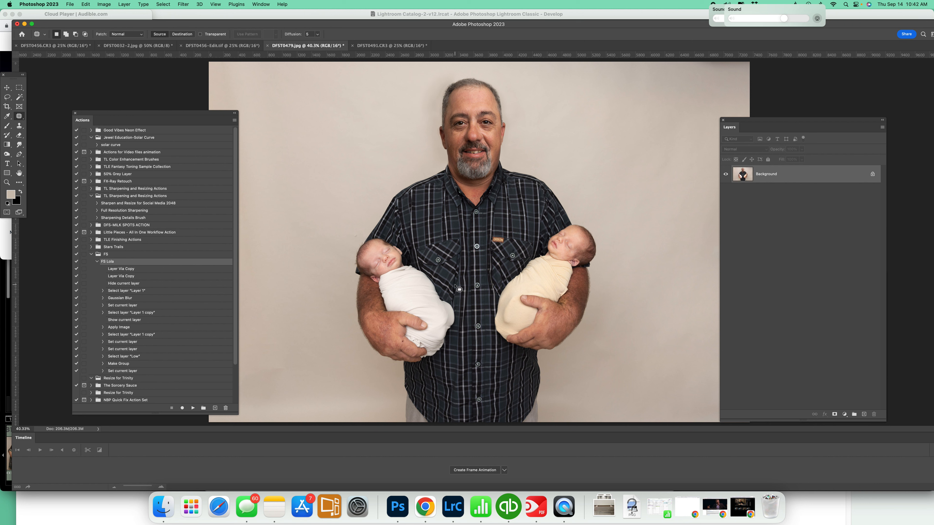
# Step: Move the Actions panel farther away from the photo and examine the whole composition at a very small size
pyautogui.moveTo(147, 116); pyautogui.dragTo(117, 120)
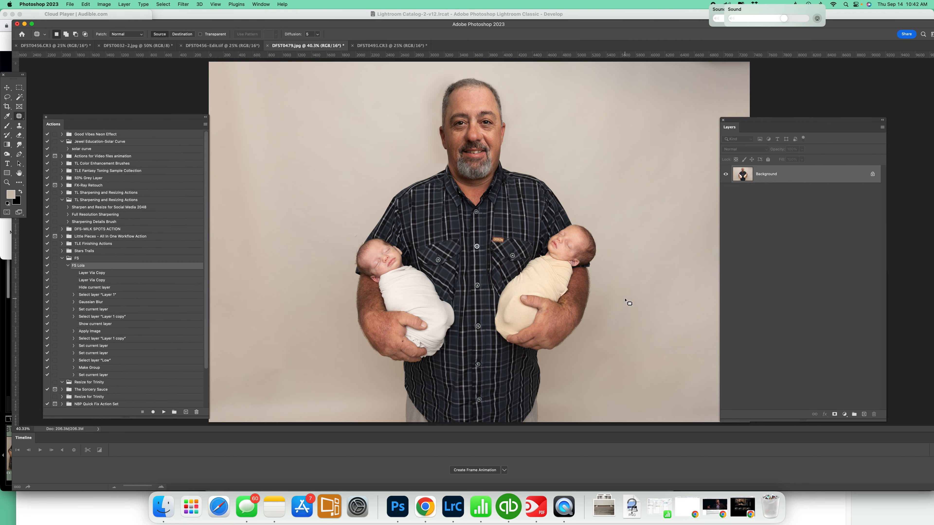
pyautogui.press('super+minus')
pyautogui.press('super+minus')
pyautogui.press('super+minus')
pyautogui.press('super+minus')
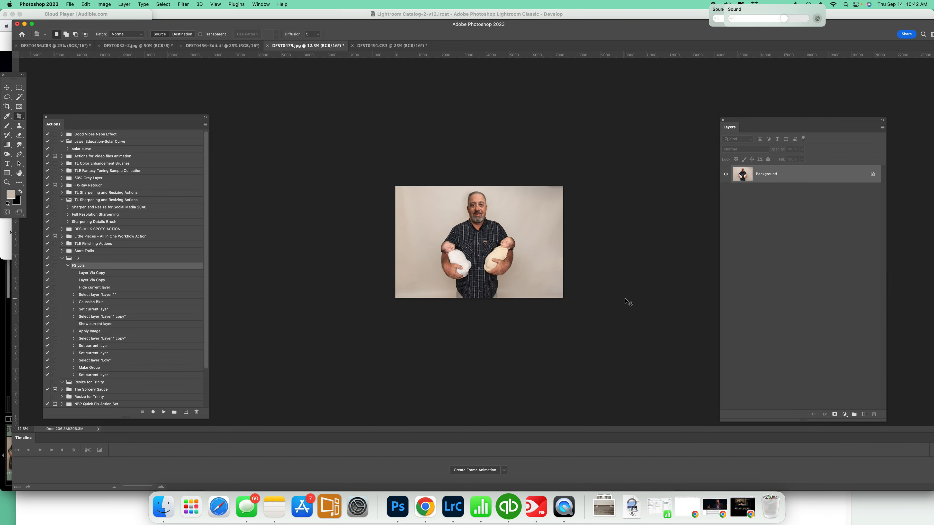
pyautogui.press('super+minus')
pyautogui.press('super+minus')
pyautogui.press('super+plus')
pyautogui.press('super+minus')
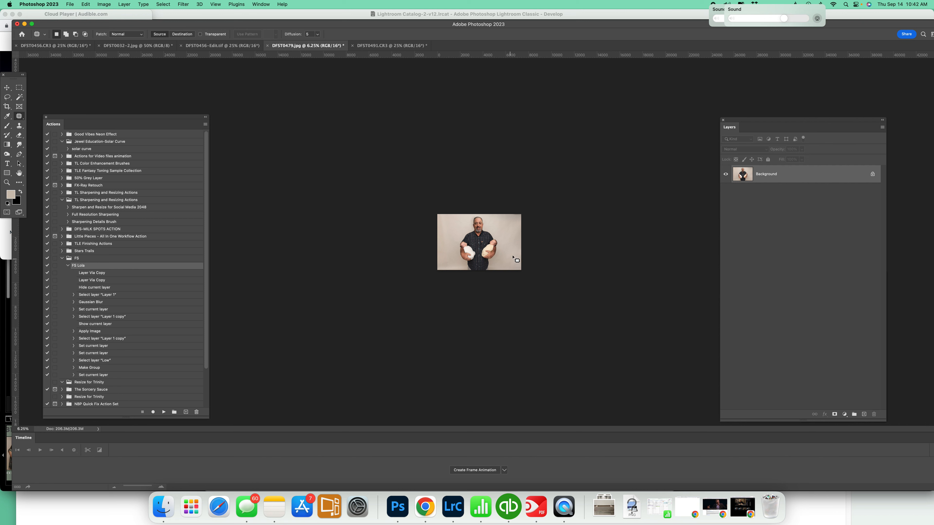
# Step: Patch the shadow beside the upper part of the man's head with clean backdrop in two passes
pyautogui.press('super+plus')
pyautogui.press('super+plus')
pyautogui.press('super+plus')
pyautogui.press('super+plus')
pyautogui.press('super+plus')
pyautogui.moveTo(446, 126)
pyautogui.mouseDown()
pyautogui.moveTo(427, 128)
pyautogui.moveTo(438, 140)
pyautogui.moveTo(446, 128)
pyautogui.moveTo(407, 141)
pyautogui.mouseUp()
pyautogui.press('super+d')
pyautogui.moveTo(450, 100)
pyautogui.mouseDown()
pyautogui.moveTo(449, 110)
pyautogui.moveTo(427, 122)
pyautogui.moveTo(450, 100)
pyautogui.moveTo(406, 123)
pyautogui.mouseUp()
pyautogui.press('super+d')
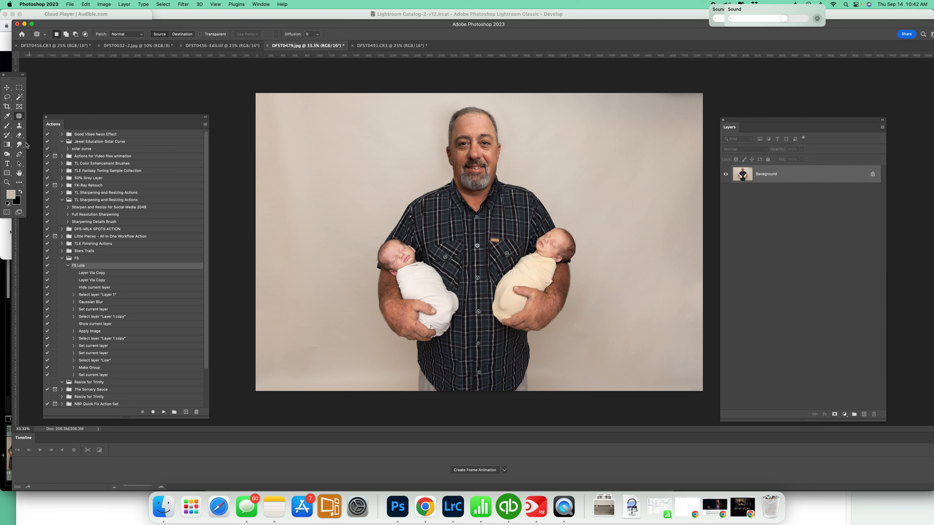
# Step: Sample the backdrop colour beside the man's head and draw a gradient from the photo's left side to its right
pyautogui.press('i')
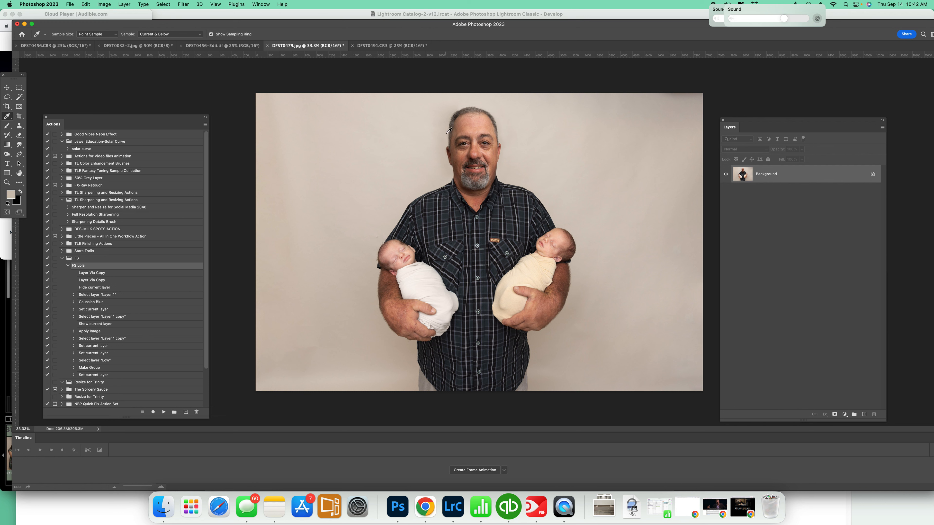
pyautogui.click(505, 124)
pyautogui.click(502, 121)
pyautogui.click(7, 145)
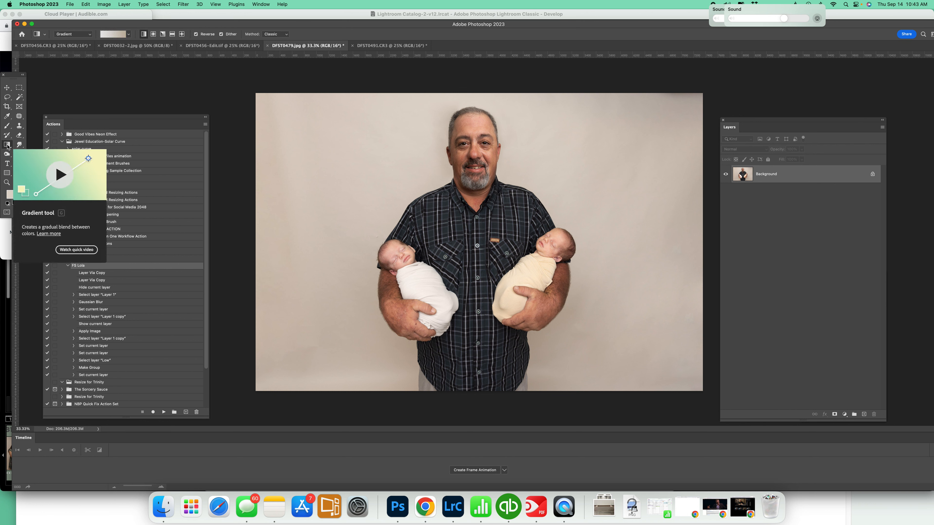
pyautogui.moveTo(286, 204); pyautogui.dragTo(617, 191)
# Step: On a new layer, hide the first gradient, resample the backdrop colour and draw an opposing gradient from right to left across the photo
pyautogui.press('super+shift+n')
pyautogui.click(530, 222)
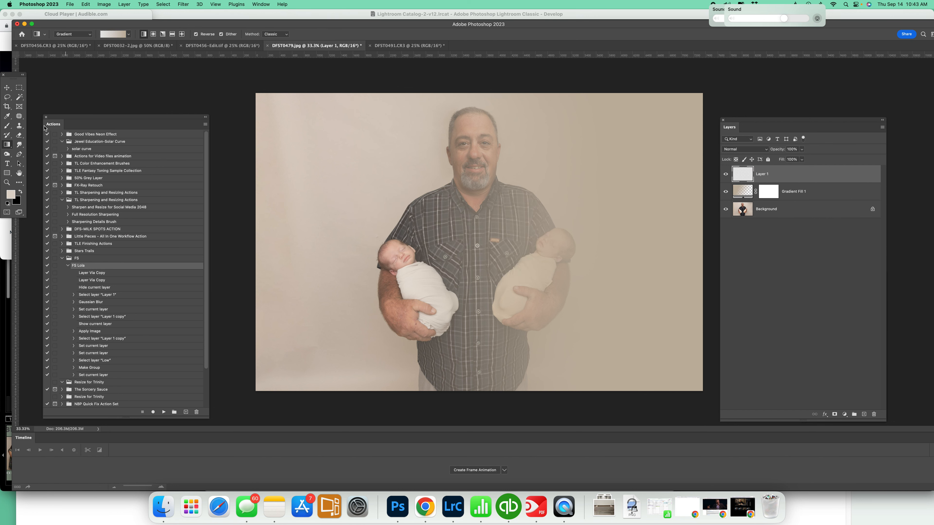
pyautogui.press('i')
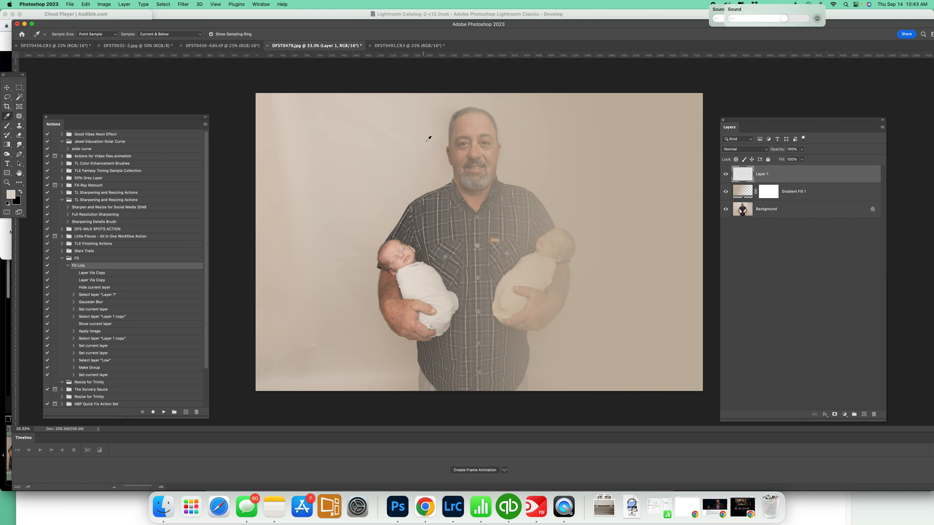
pyautogui.click(725, 192)
pyautogui.click(434, 143)
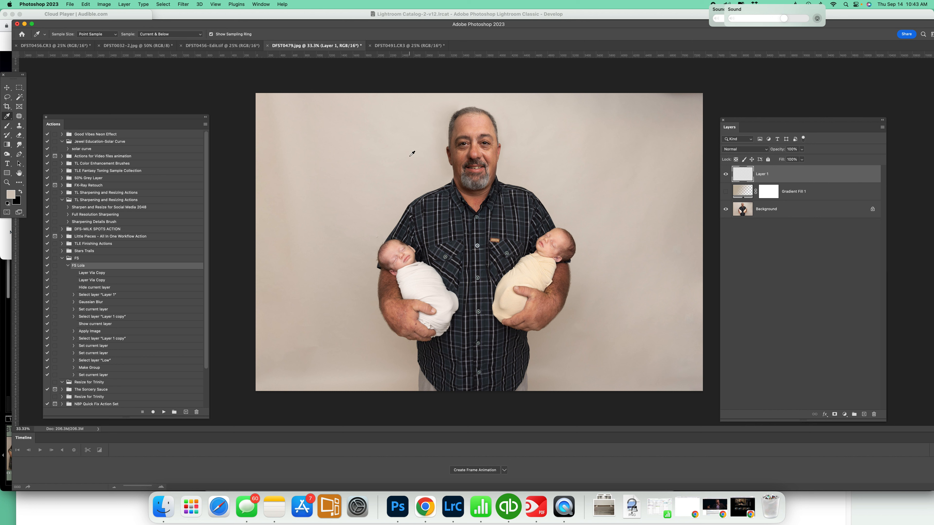
pyautogui.click(7, 144)
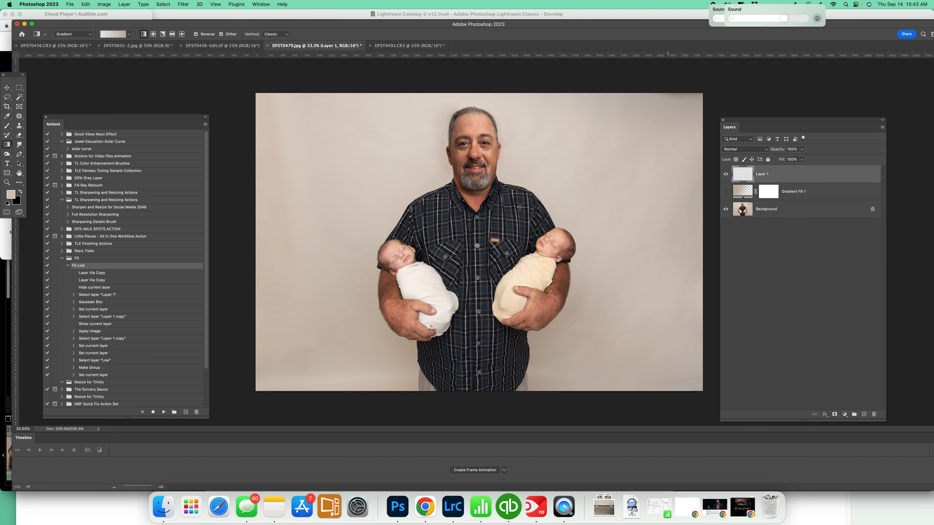
pyautogui.moveTo(668, 205); pyautogui.dragTo(317, 198)
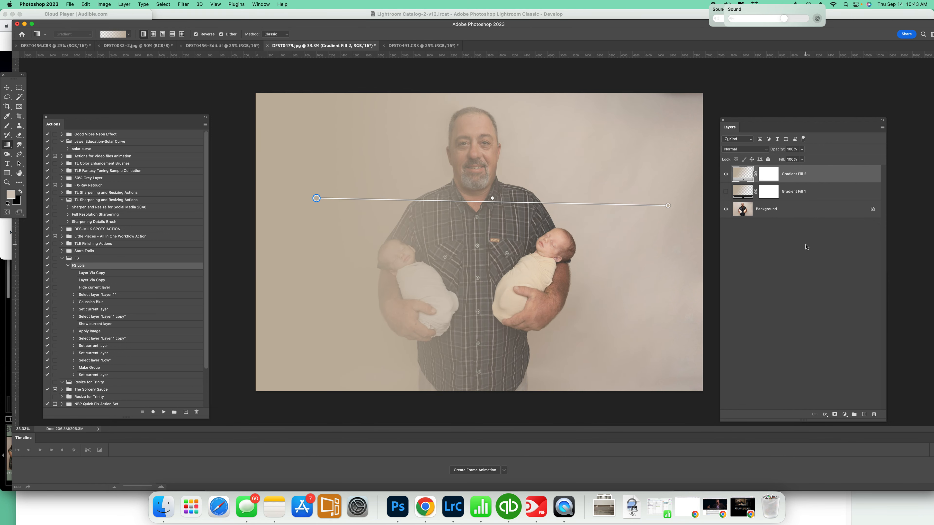
# Step: Show the first gradient again and merge both gradient fills into one layer above the photo
pyautogui.click(726, 195)
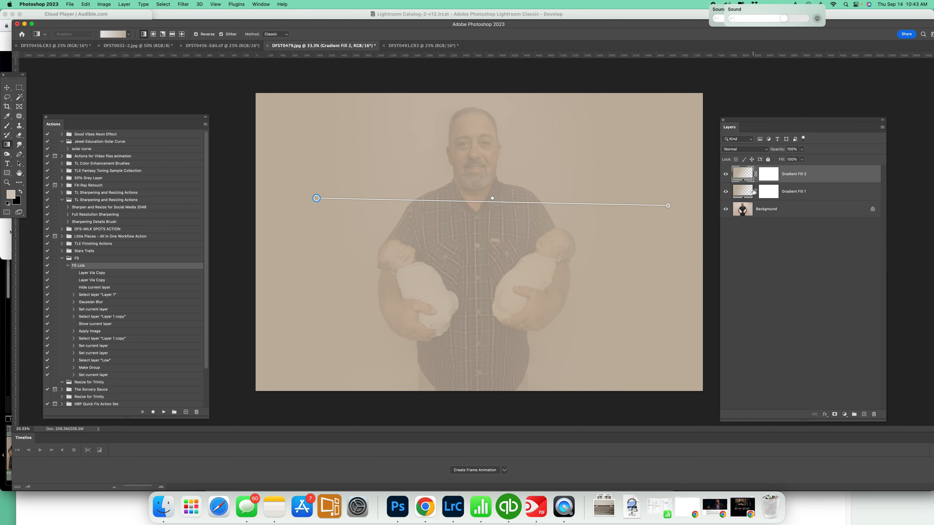
pyautogui.keyDown('shift'); pyautogui.click(794, 191); pyautogui.keyUp('shift')
pyautogui.press('super+e')
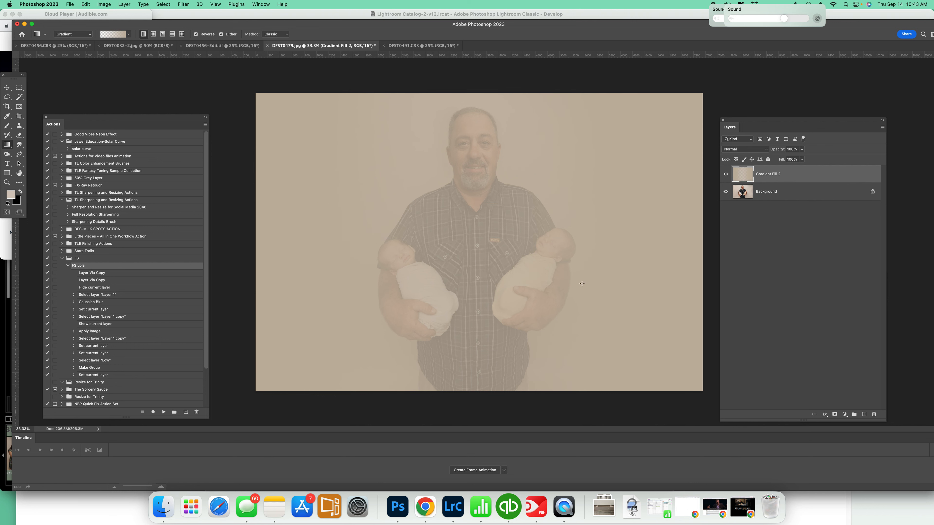
# Step: Add a layer mask to the merged gradient layer and set the layer's opacity to 61%
pyautogui.click(835, 414)
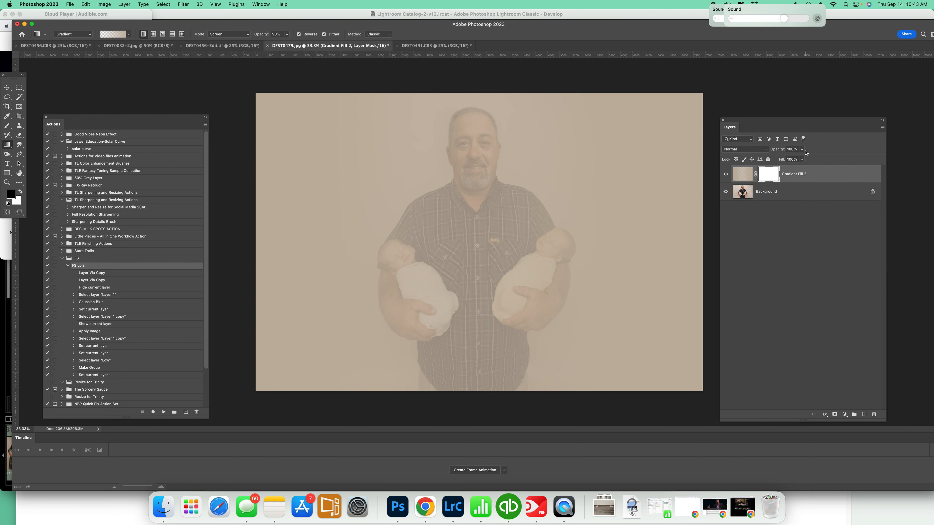
pyautogui.moveTo(803, 149); pyautogui.dragTo(787, 158)
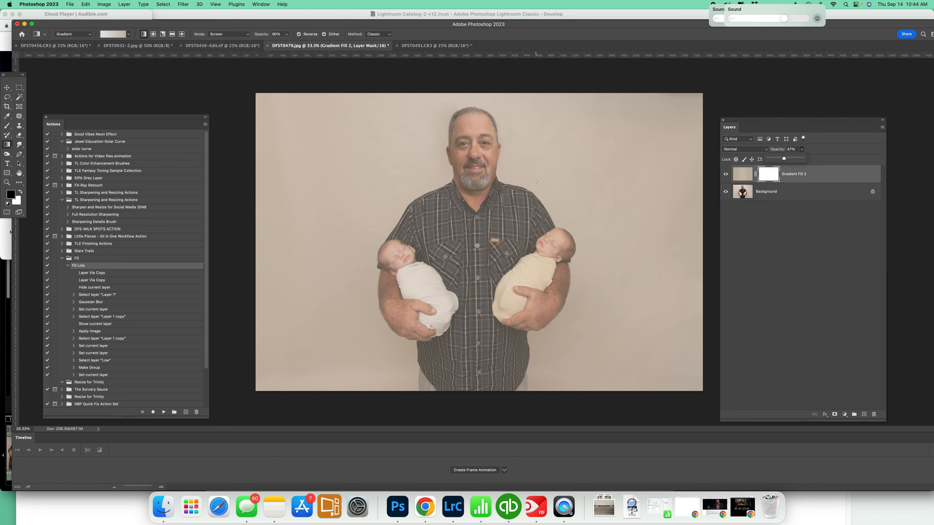
pyautogui.click(795, 159)
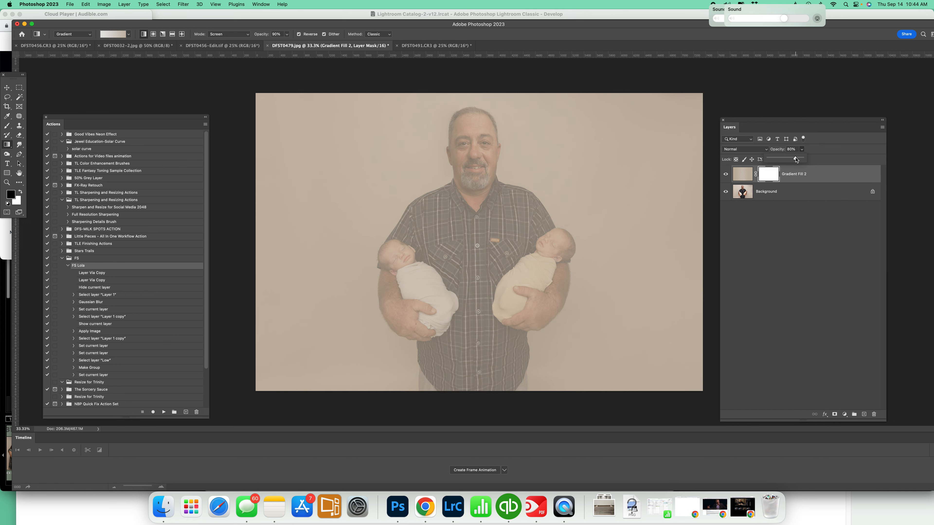
pyautogui.moveTo(796, 160)
pyautogui.mouseDown()
pyautogui.moveTo(781, 158)
pyautogui.moveTo(787, 164)
pyautogui.mouseUp()
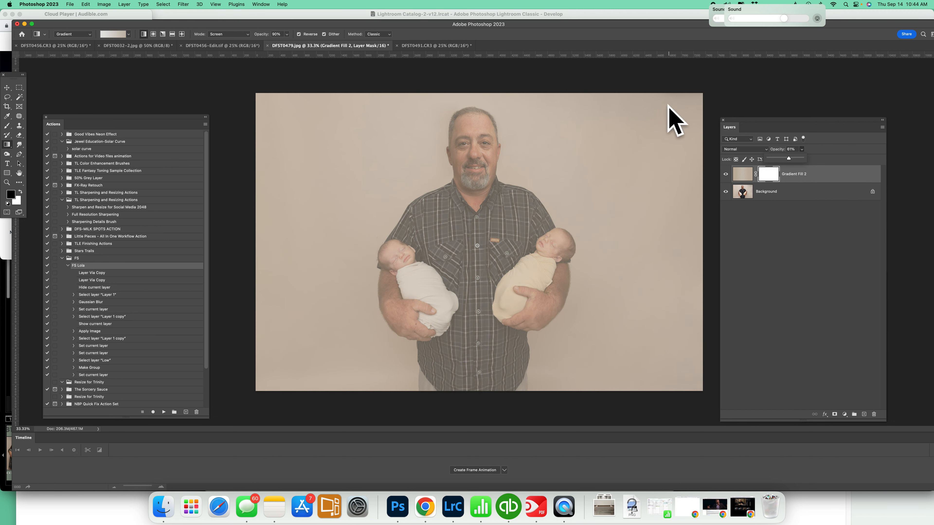
# Step: Paint black on the gradient's mask over the man and babies with a soft round brush of about 2800 px
pyautogui.click(773, 173)
pyautogui.press('b')
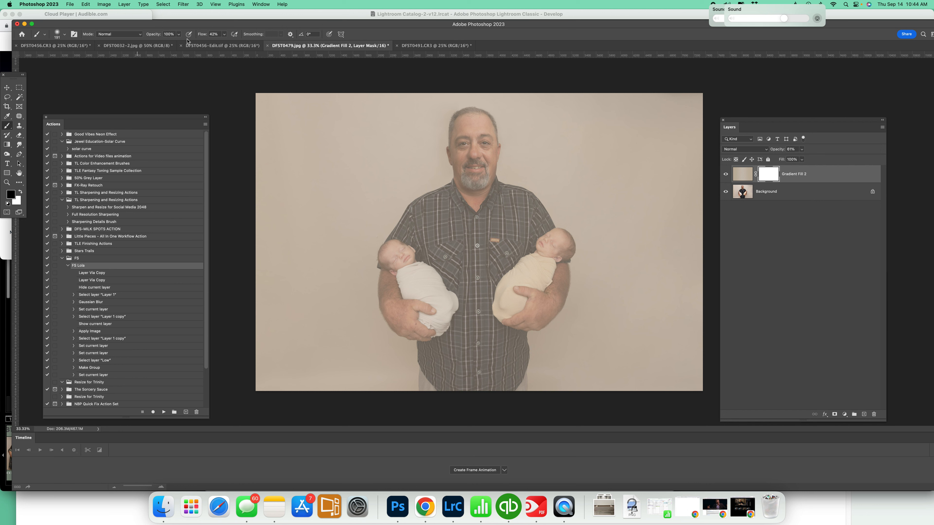
pyautogui.rightClick(457, 169)
pyautogui.click(541, 187)
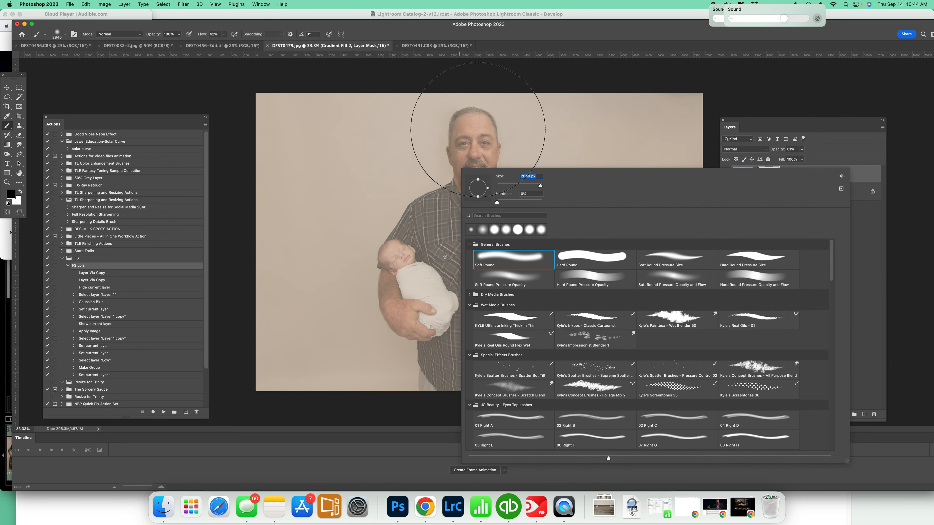
pyautogui.moveTo(477, 132)
pyautogui.mouseDown()
pyautogui.moveTo(472, 324)
pyautogui.moveTo(427, 258)
pyautogui.moveTo(415, 272)
pyautogui.moveTo(506, 248)
pyautogui.moveTo(472, 132)
pyautogui.moveTo(464, 337)
pyautogui.moveTo(482, 335)
pyautogui.moveTo(478, 276)
pyautogui.moveTo(441, 221)
pyautogui.moveTo(444, 235)
pyautogui.mouseUp()
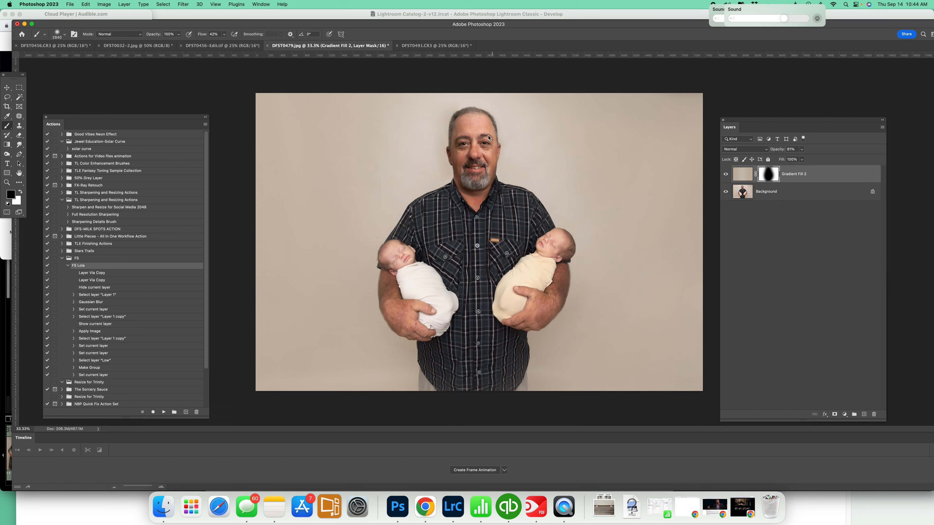
# Step: Set the mask brush to 54 px with 72% hardness
pyautogui.rightClick(506, 184)
pyautogui.click(558, 201)
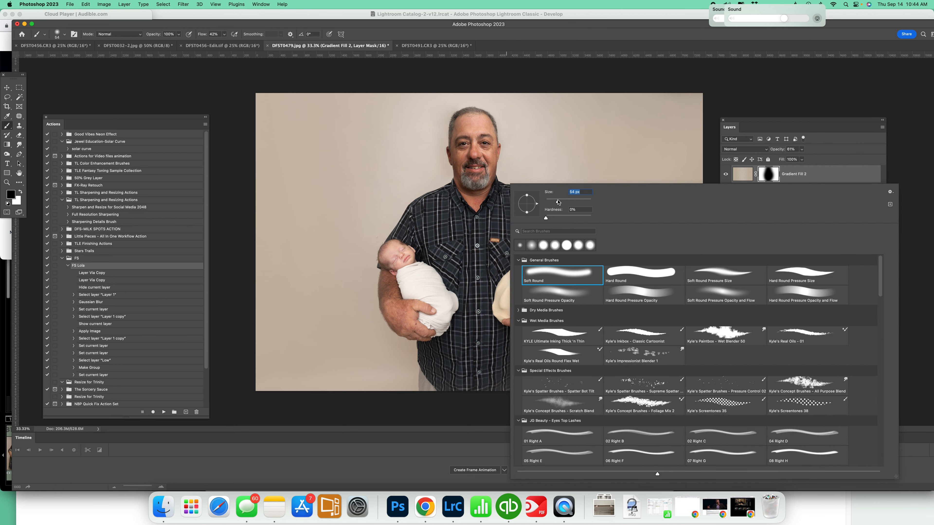
pyautogui.click(579, 217)
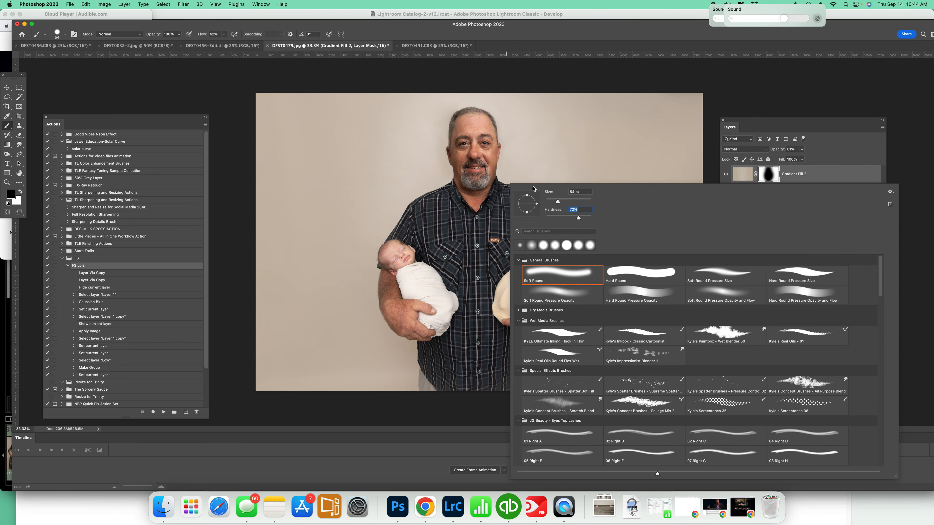
pyautogui.press('Return')
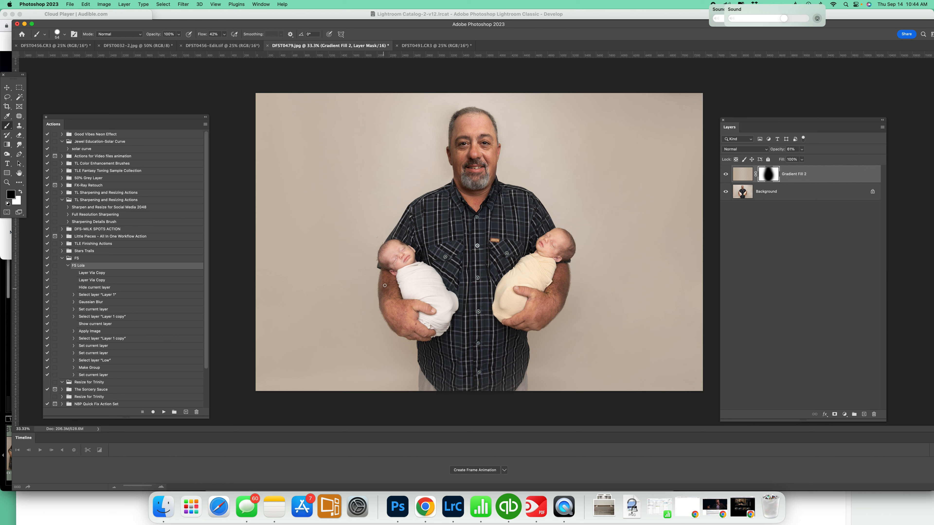
# Step: Enlarge the mask brush to 182 px
pyautogui.rightClick(427, 251)
pyautogui.press(']')
pyautogui.press(']')
pyautogui.press(']')
pyautogui.press(']')
pyautogui.press('Return')
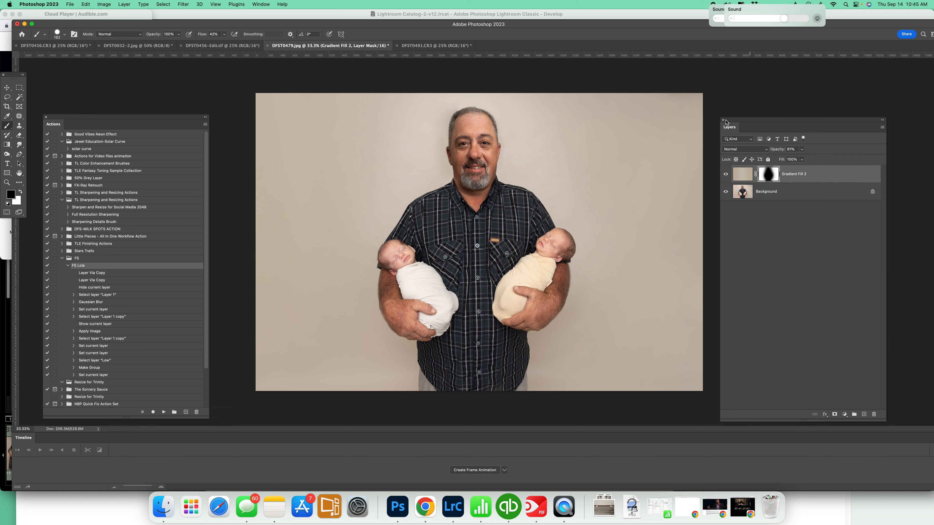
# Step: Toggle the gradient layer's visibility repeatedly to compare the backdrop with and without the smoothing
pyautogui.click(724, 175)
pyautogui.click(724, 174)
pyautogui.click(724, 176)
pyautogui.click(724, 182)
pyautogui.click(724, 182)
pyautogui.click(724, 182)
pyautogui.click(723, 181)
pyautogui.click(724, 181)
pyautogui.click(724, 176)
pyautogui.click(724, 176)
pyautogui.click(723, 176)
pyautogui.click(723, 176)
pyautogui.click(727, 176)
pyautogui.click(727, 176)
# Step: Examine the whole portrait at several small sizes to judge how evenly the backdrop blends around the man
pyautogui.press('super+minus')
pyautogui.press('super+minus')
pyautogui.press('super+minus')
pyautogui.press('super+minus')
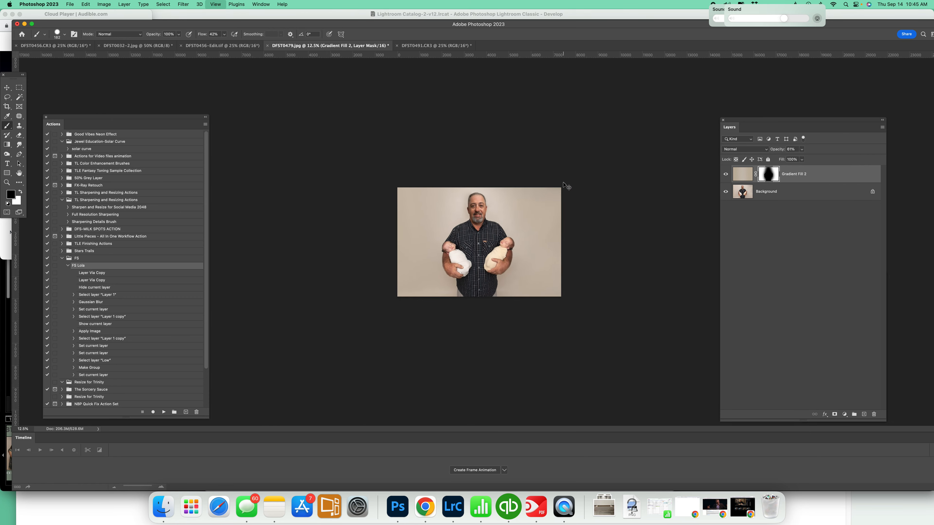
pyautogui.press('super+minus')
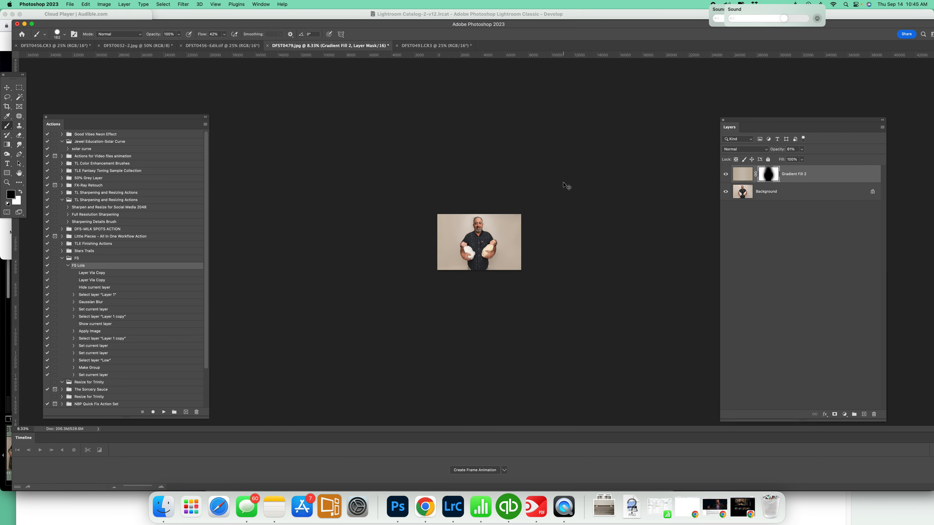
pyautogui.press('super+plus')
pyautogui.press('super+plus')
pyautogui.press('super+plus')
pyautogui.press('super+plus')
pyautogui.press('super+minus')
pyautogui.press('super+minus')
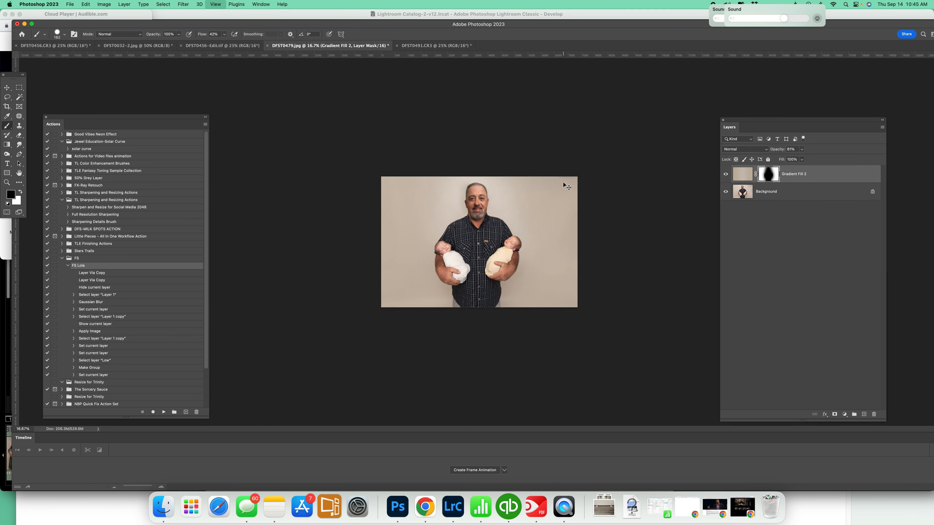